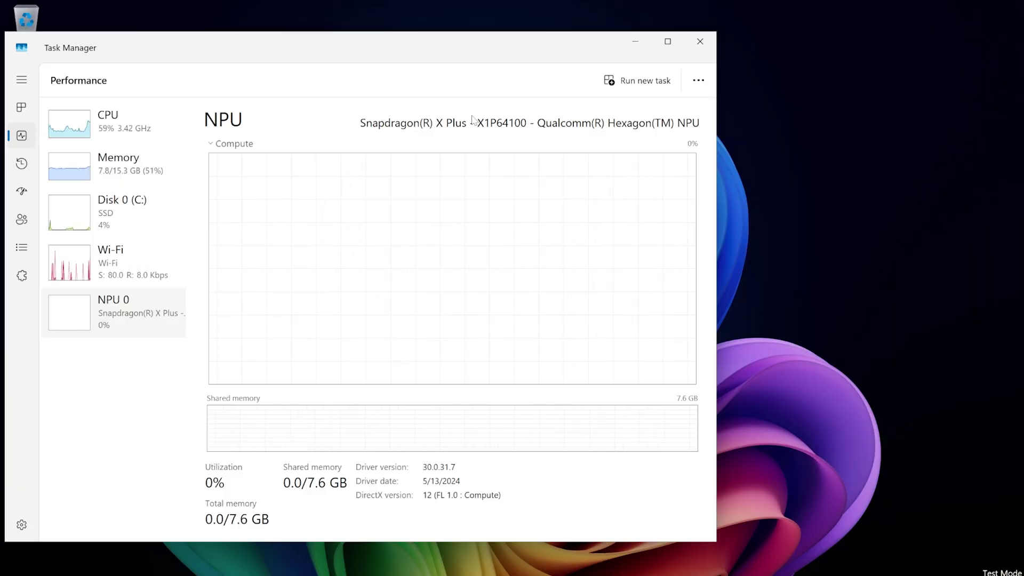
Review Task Manager's CPU, memory, Disk 0 (C:) and Wi-Fi graphs, ending back on NPU
left_click(164, 137)
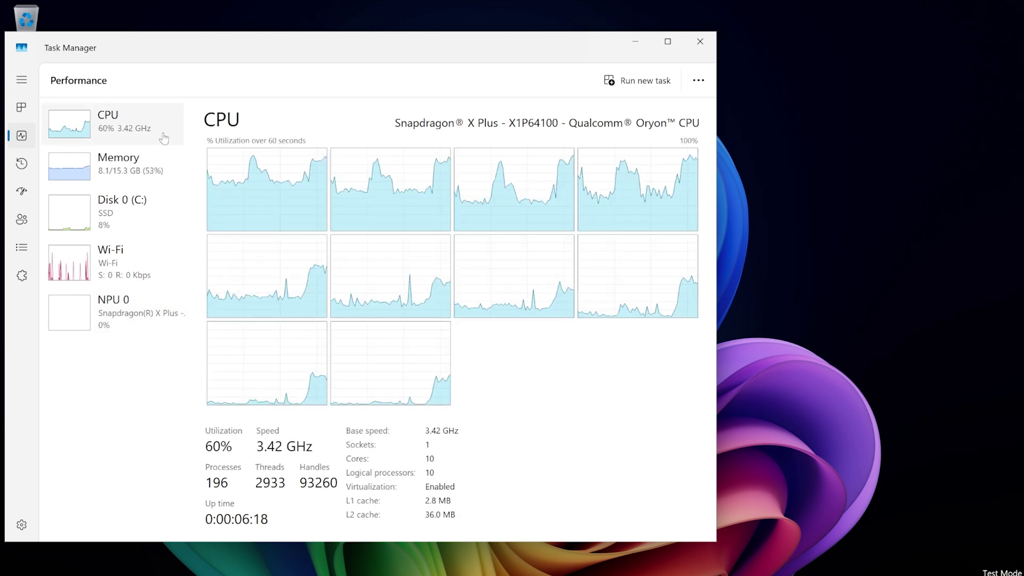
left_click(138, 160)
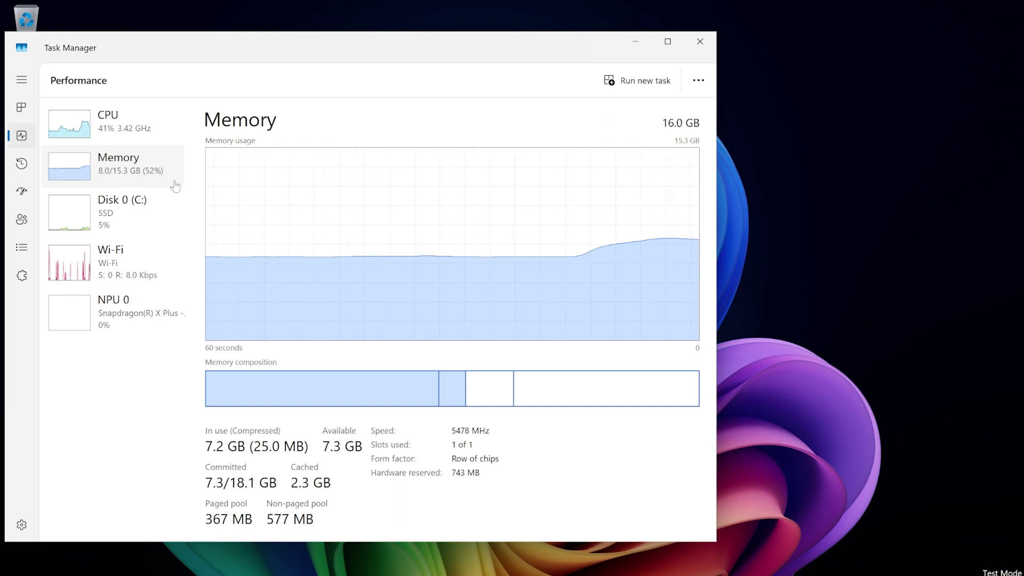
left_click(140, 198)
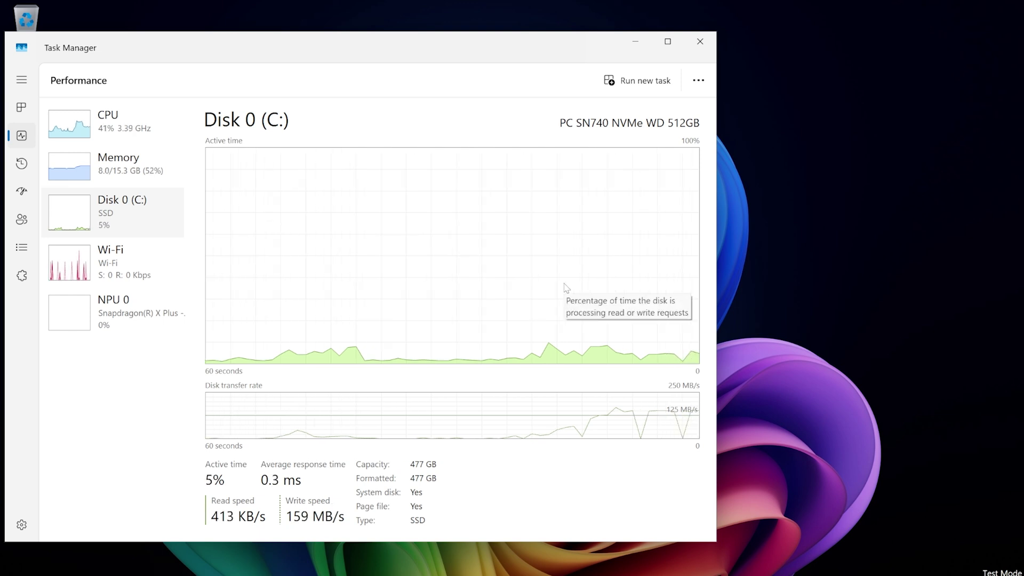
left_click(118, 282)
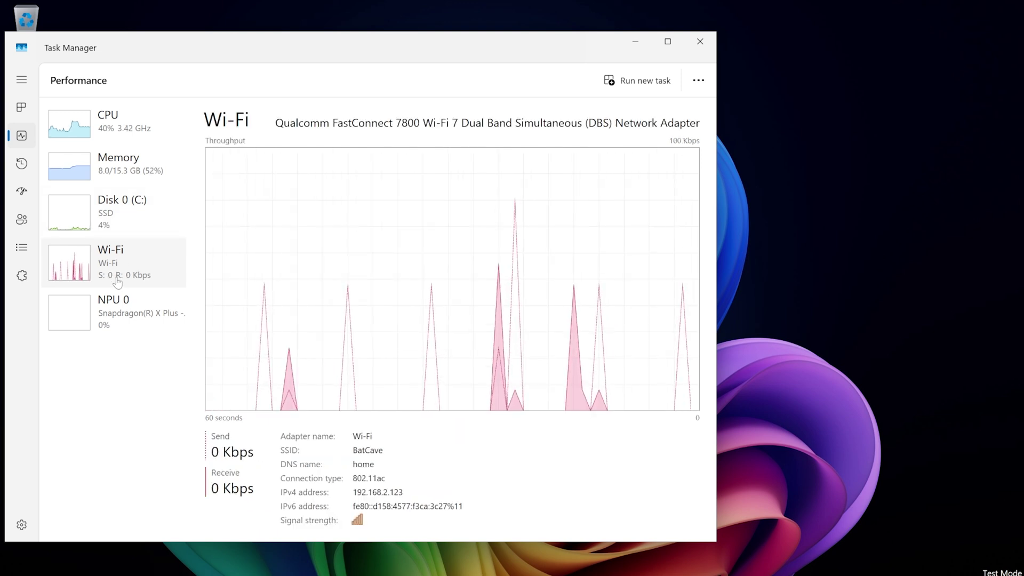
left_click(104, 334)
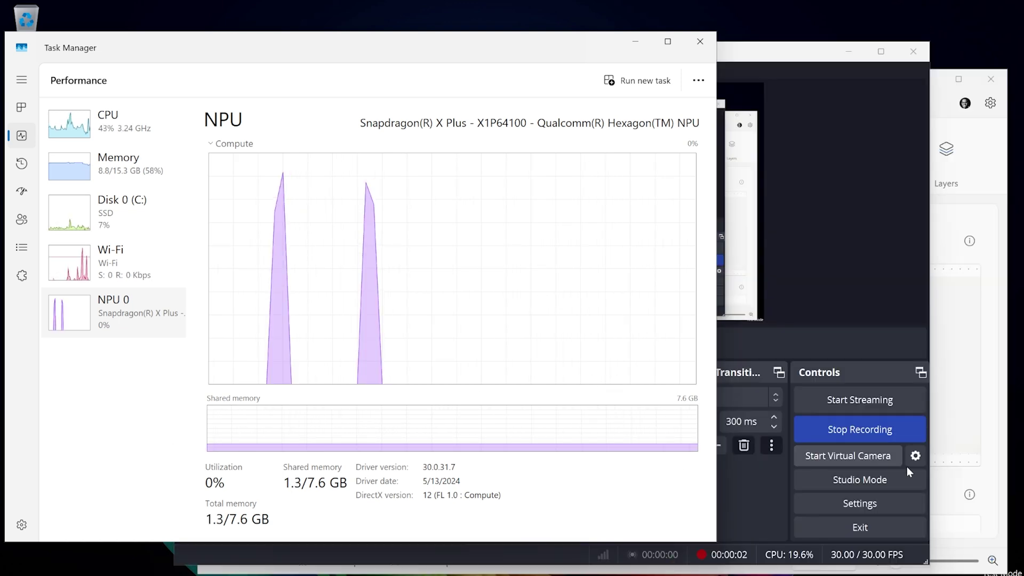
Bring Paint forward, clear the canvas selection, and close it without saving the drawing
left_click(972, 460)
scroll(896, 419, "down", 1)
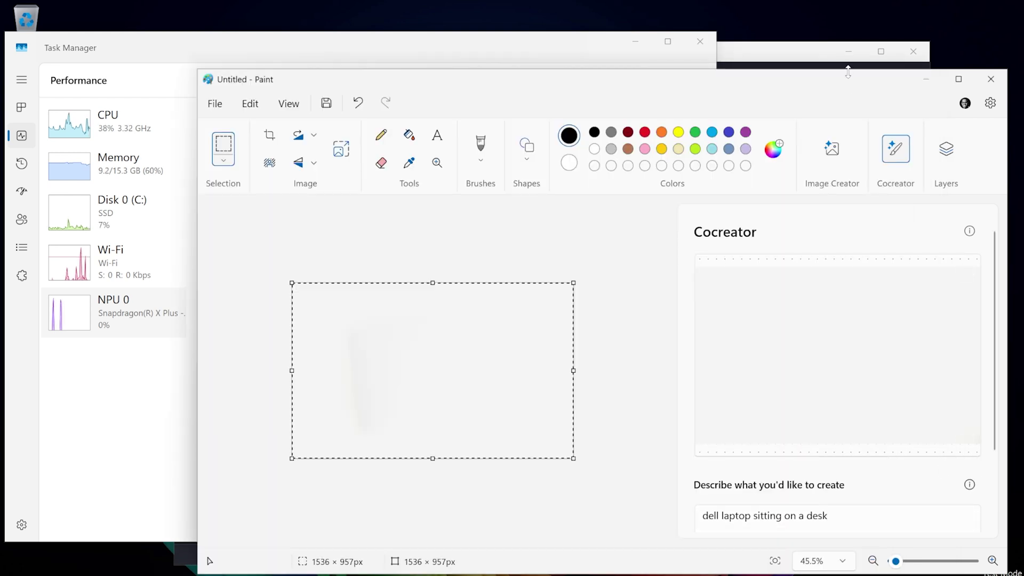
left_click(853, 52)
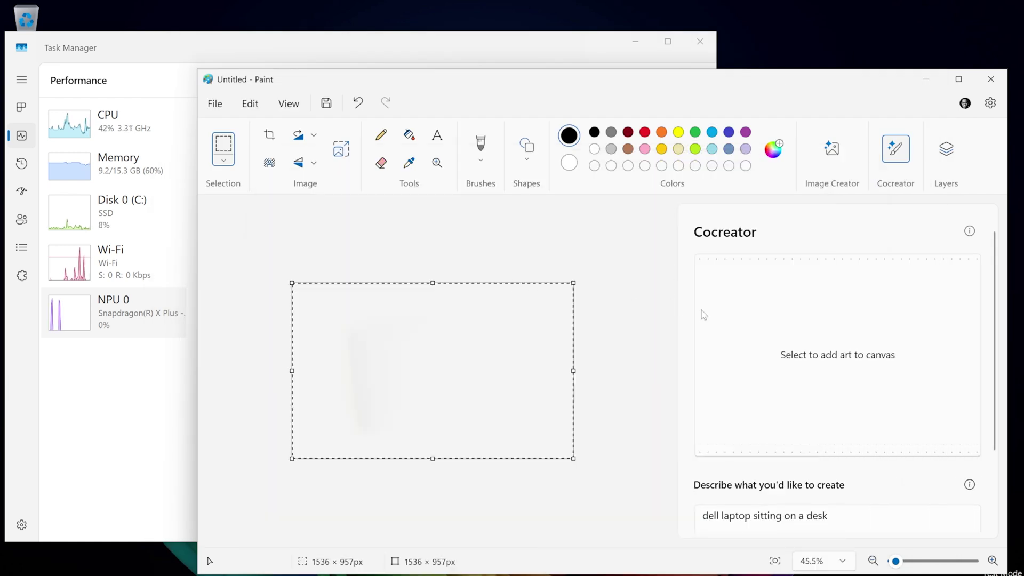
left_click(704, 314)
key("ctrl+w")
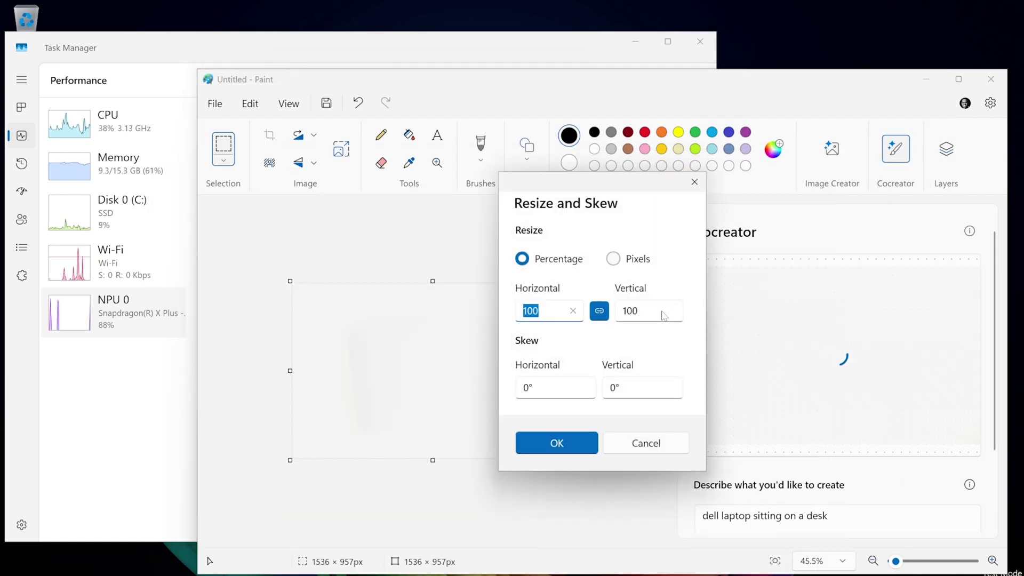
key("Escape")
key("alt+F4")
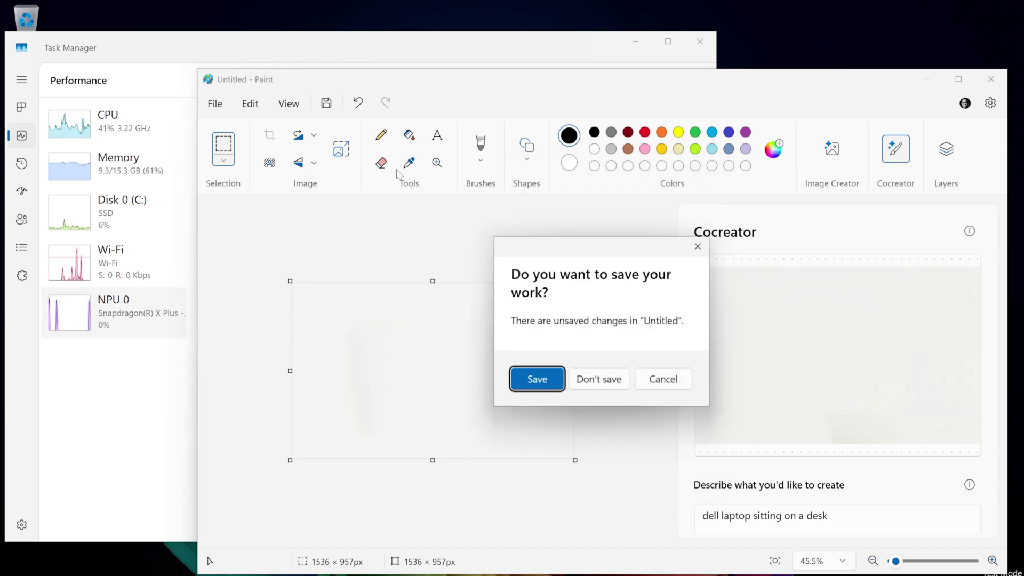
key("n")
Relaunch Paint from Start search and dismiss the Image Creator tip
key("super")
type("paint")
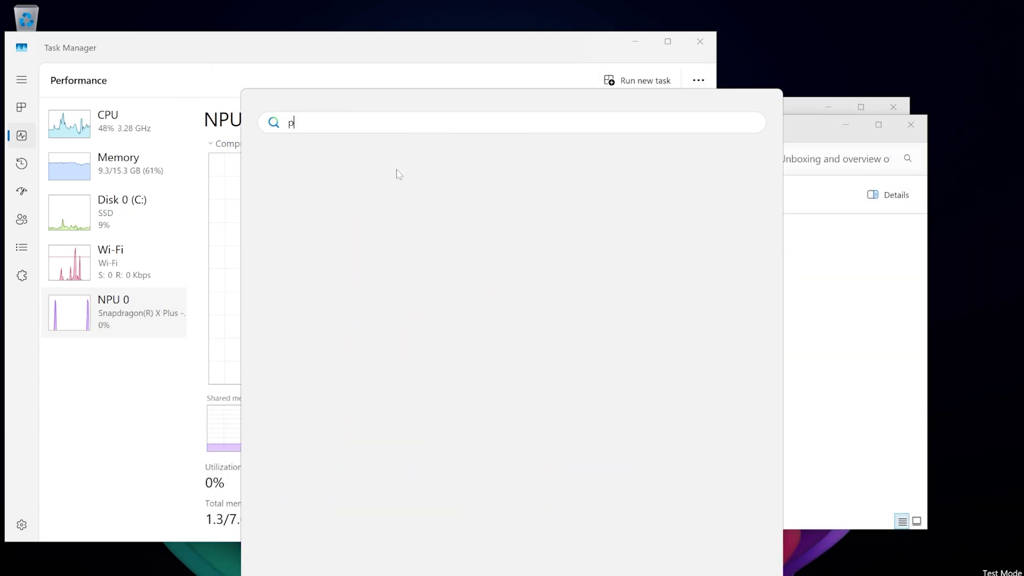
key("Return")
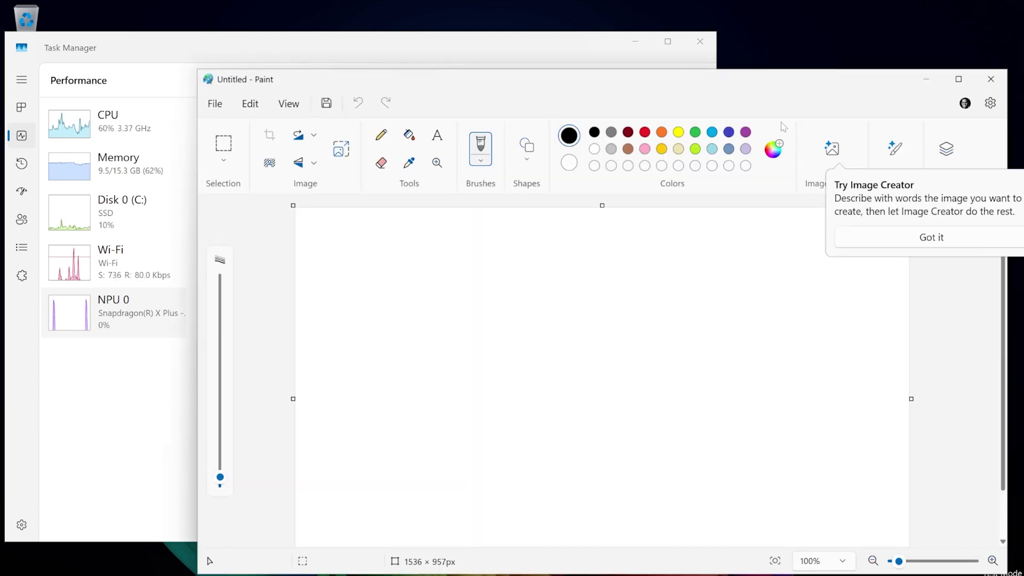
left_click(896, 237)
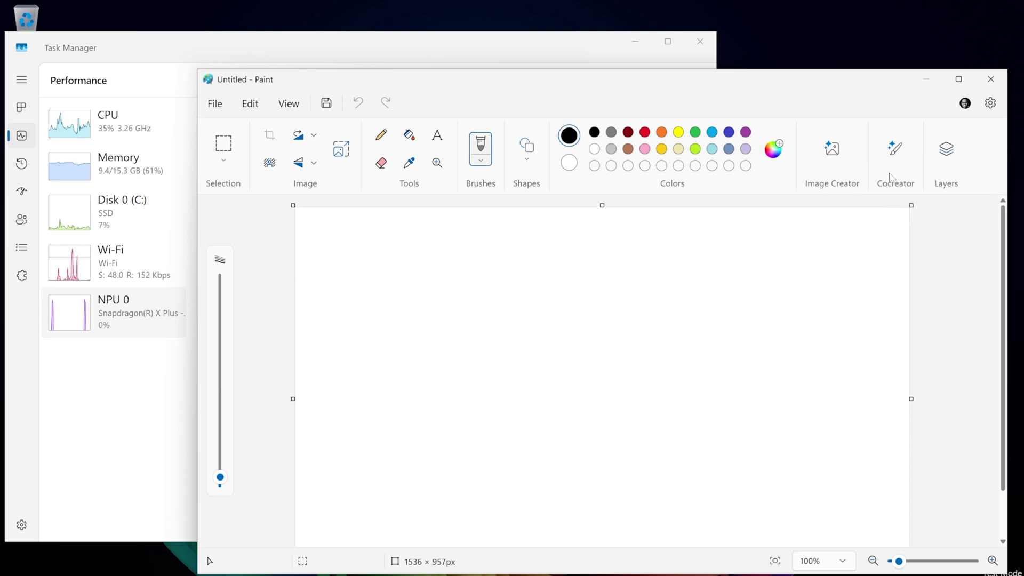
In Cocreator, paste the turtle drawing and describe it as 'turtle swimming in the'
left_click(895, 149)
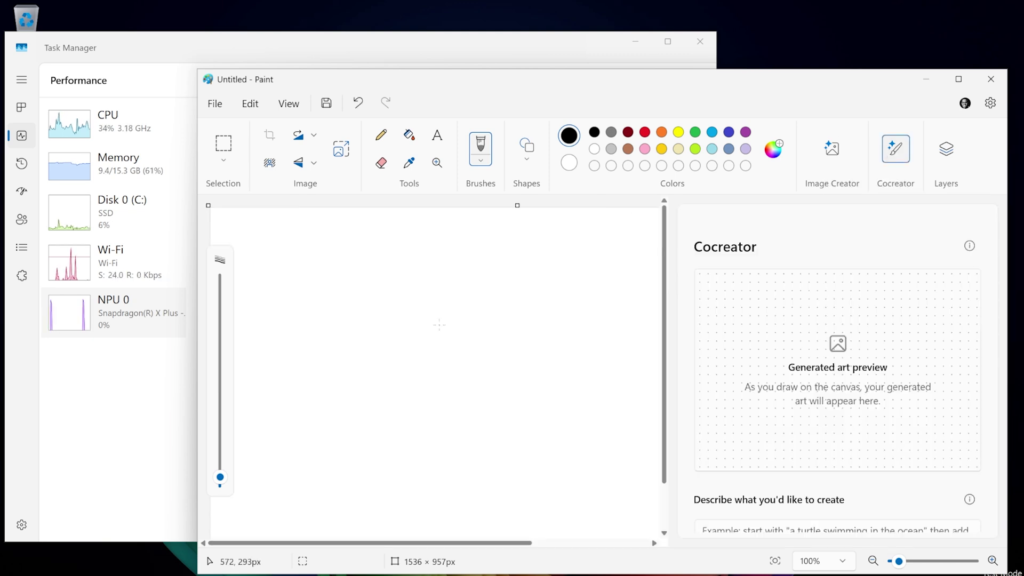
key("ctrl+v")
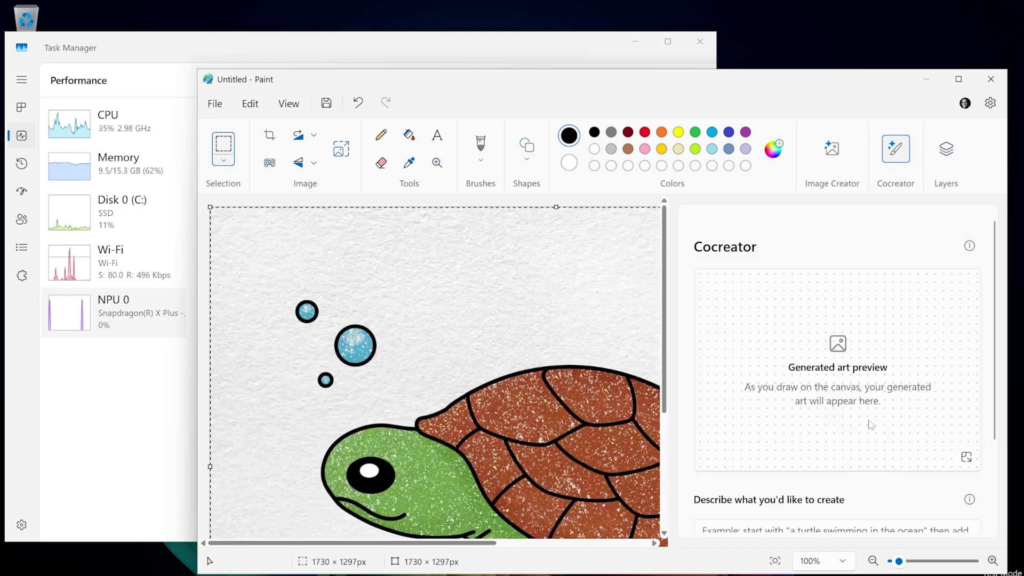
scroll(871, 425, "down", 2)
left_click(871, 427)
type("tur")
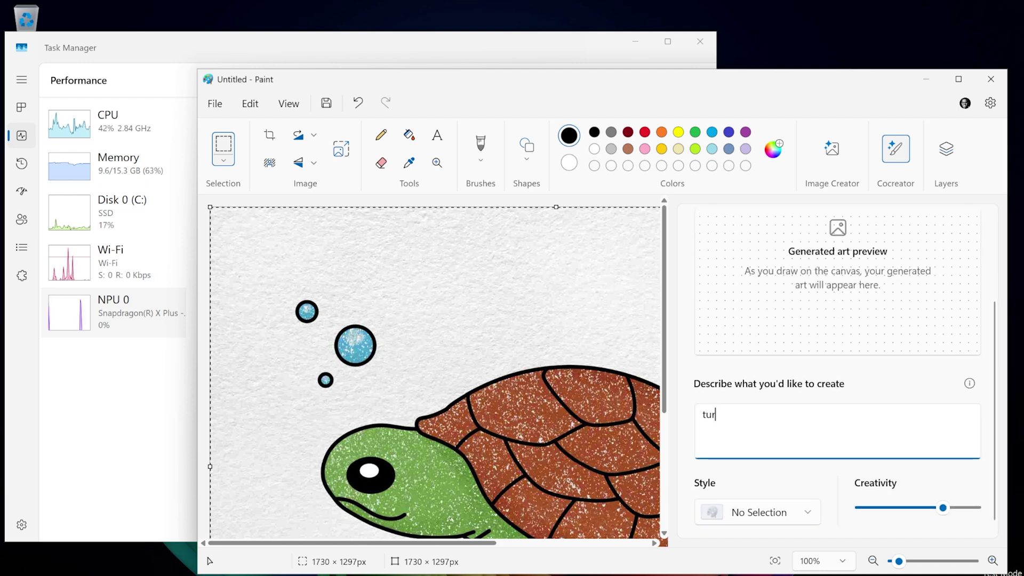
type("tle s")
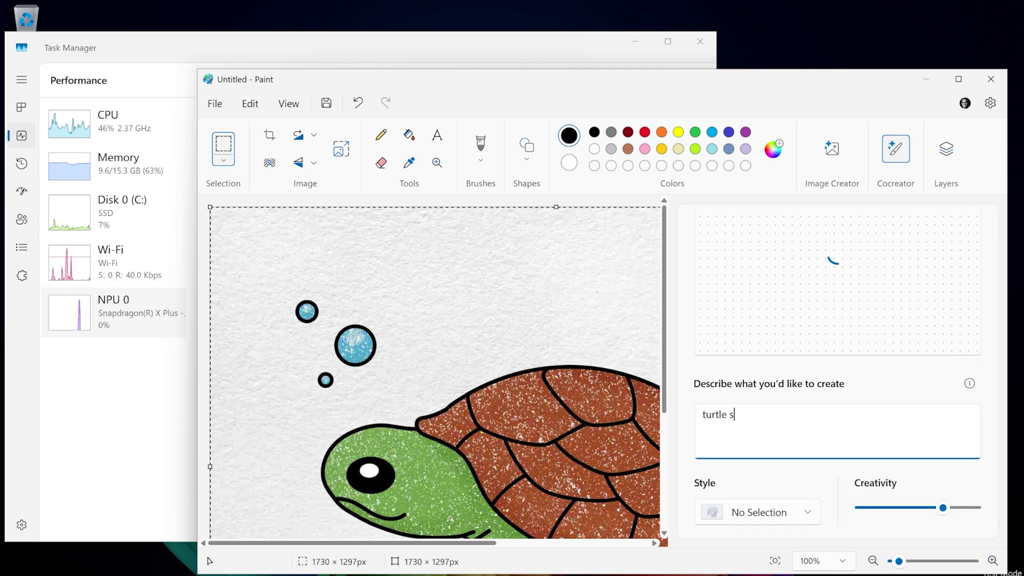
type("wimming in the ocean")
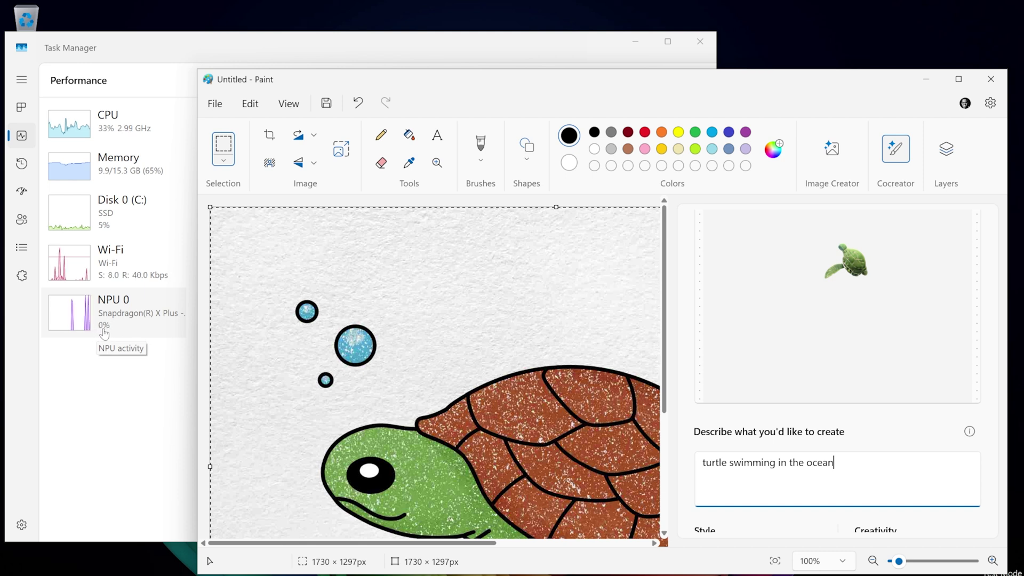
Add the generated turtle to the canvas, shift it left, then place a newer generation
left_click(837, 267)
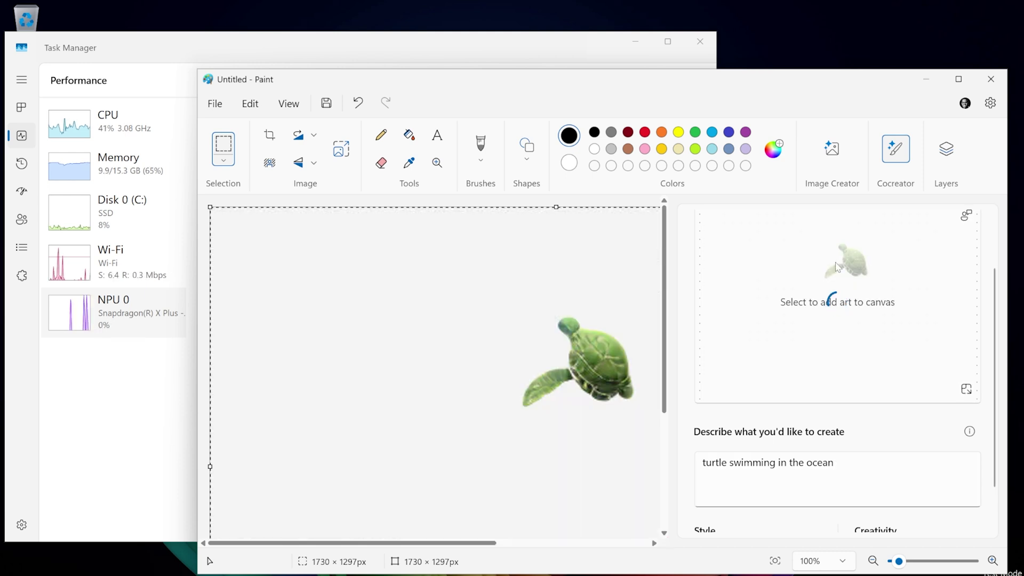
left_click_drag(579, 381, 447, 389)
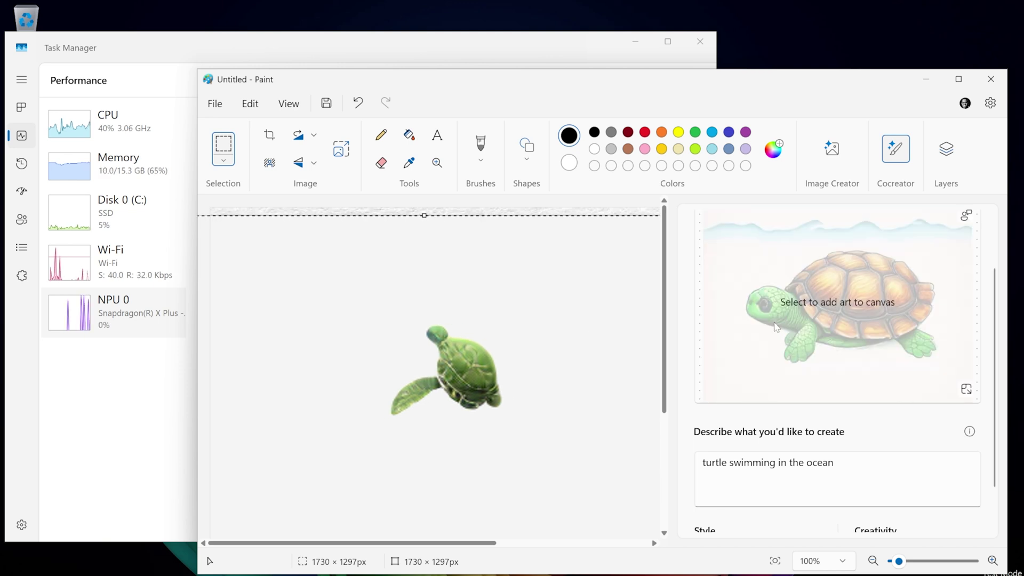
left_click(777, 327)
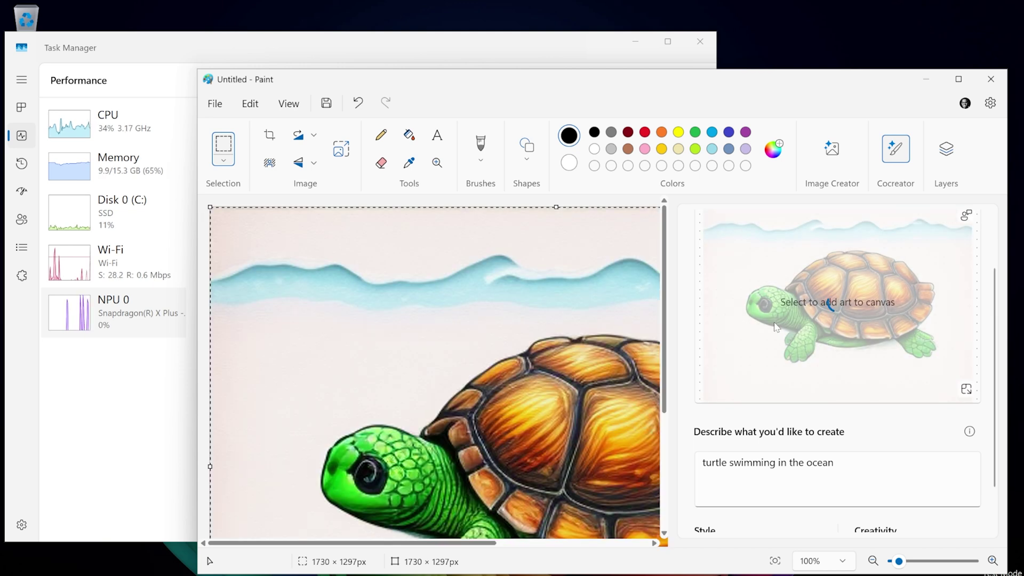
Maximize Paint, deselect the image, and place the newly generated cartoon turtle on the canvas
double_click(653, 86)
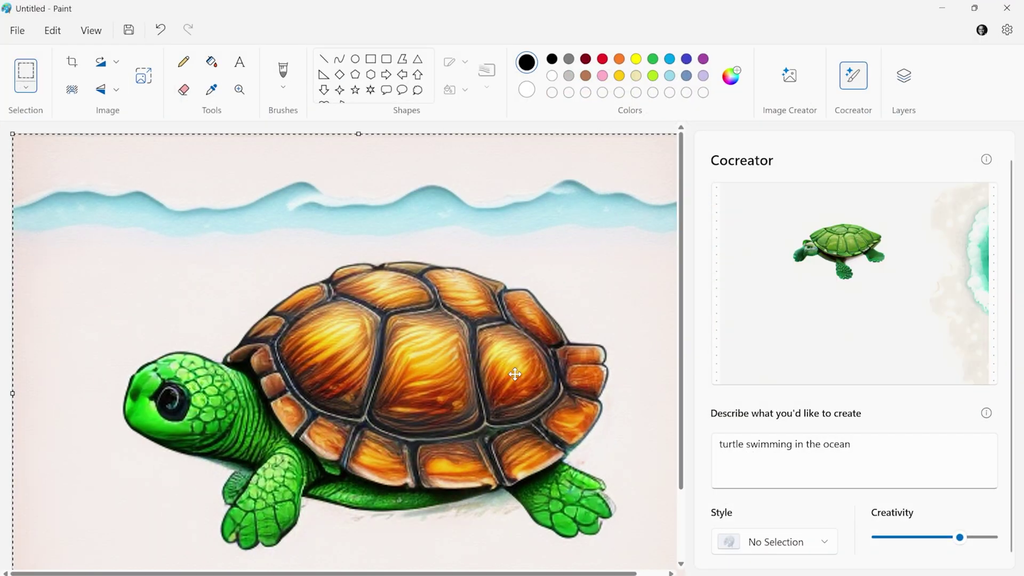
scroll(515, 372, "down", 3)
scroll(515, 373, "down", 3)
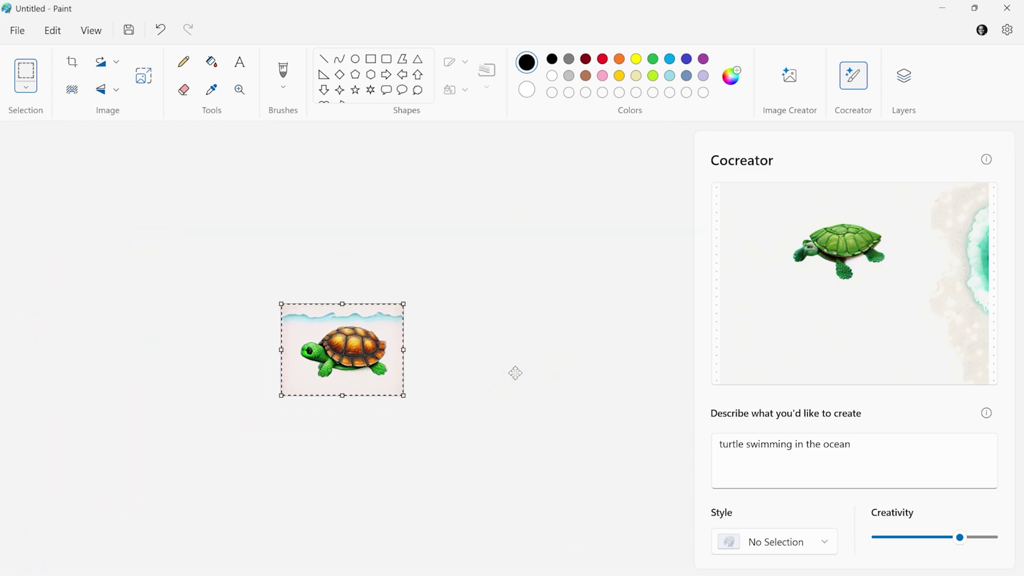
scroll(515, 372, "up", 6)
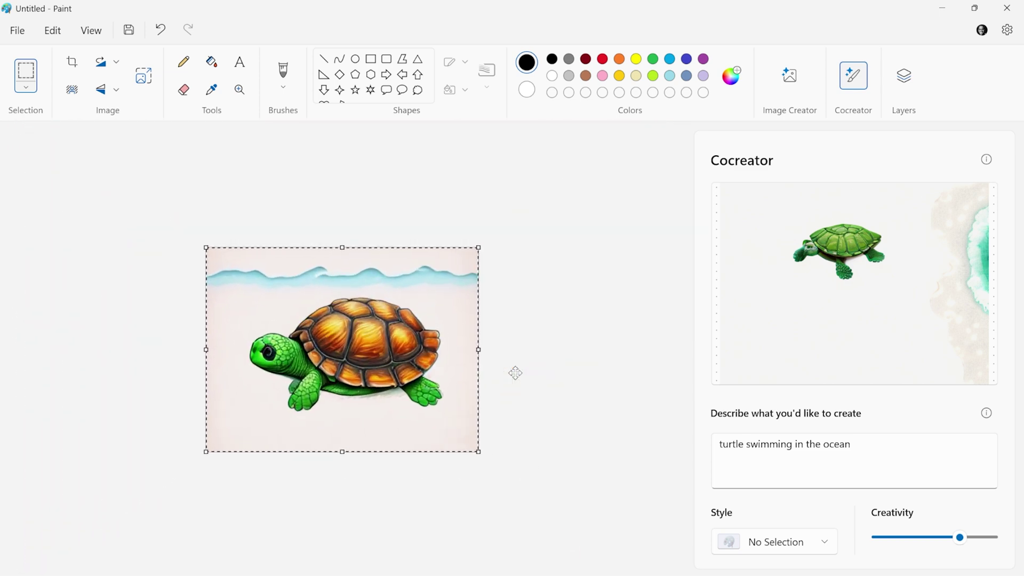
scroll(515, 372, "down", 4)
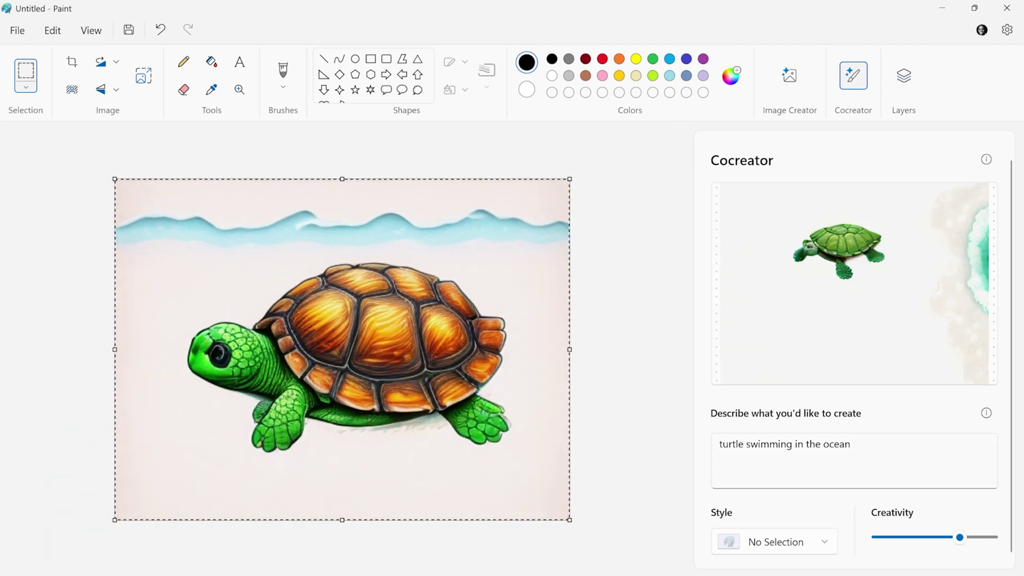
scroll(853, 283, "down", 1)
scroll(853, 283, "up", 1)
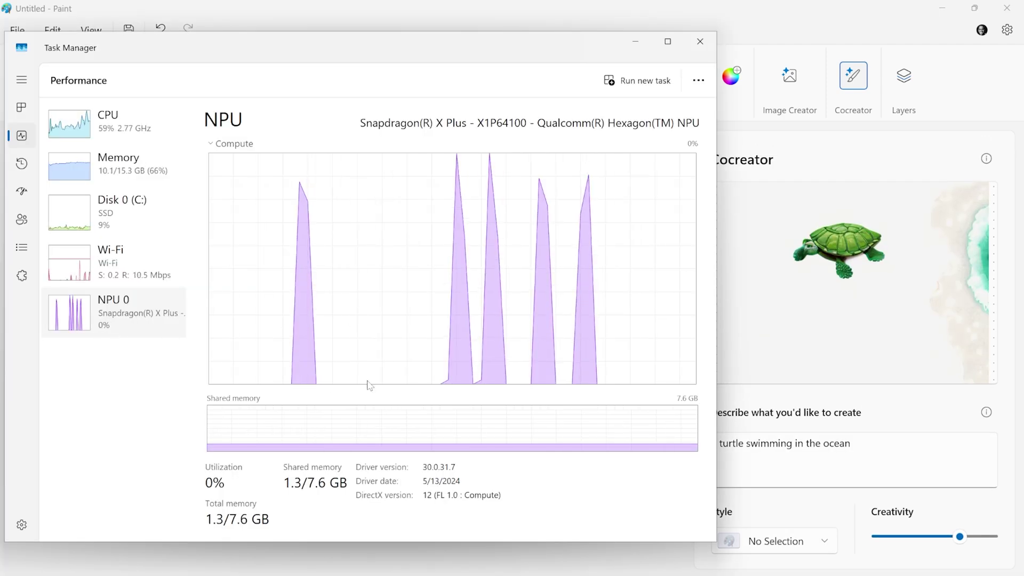
left_click(636, 42)
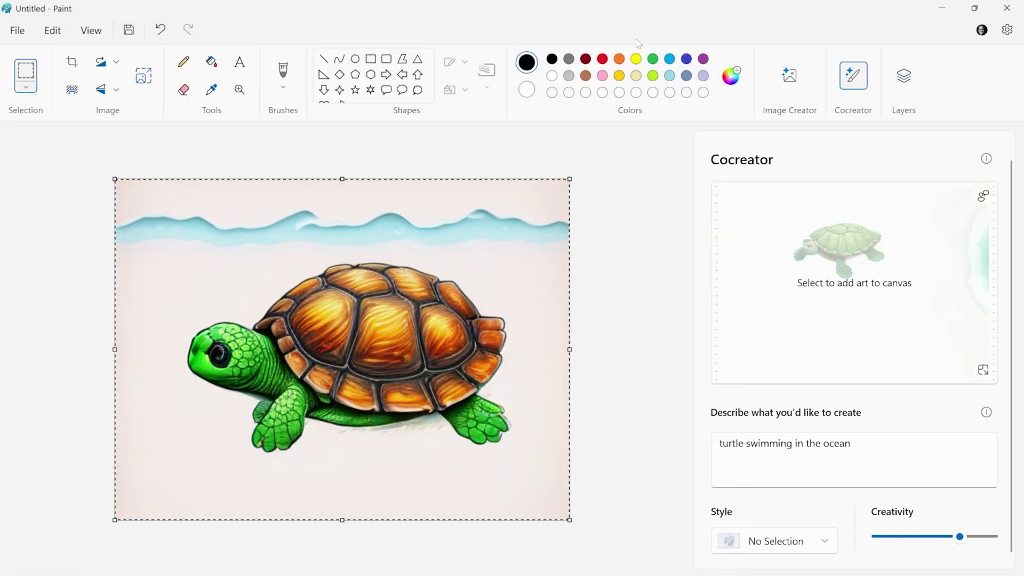
left_click(633, 290)
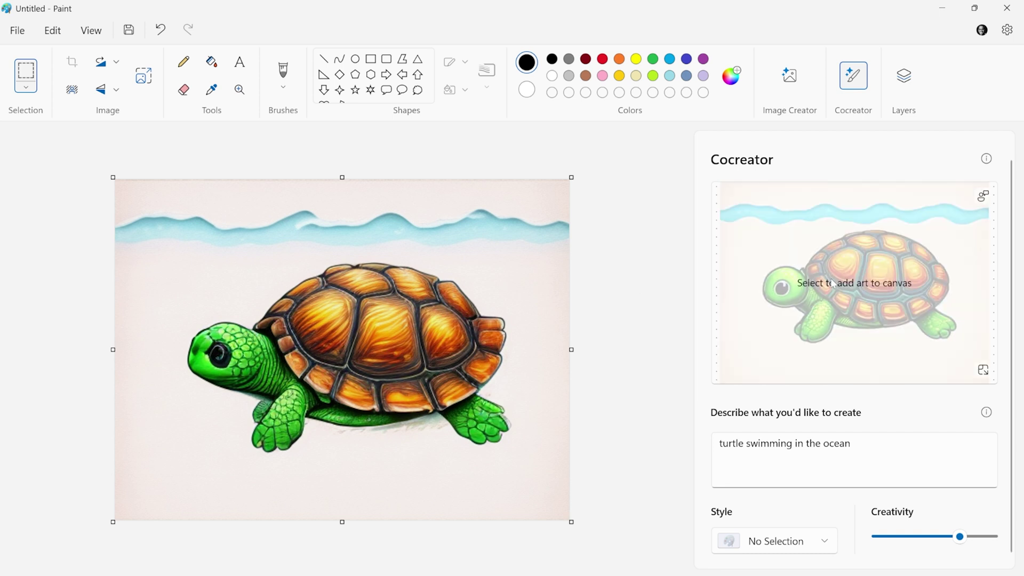
left_click(831, 284)
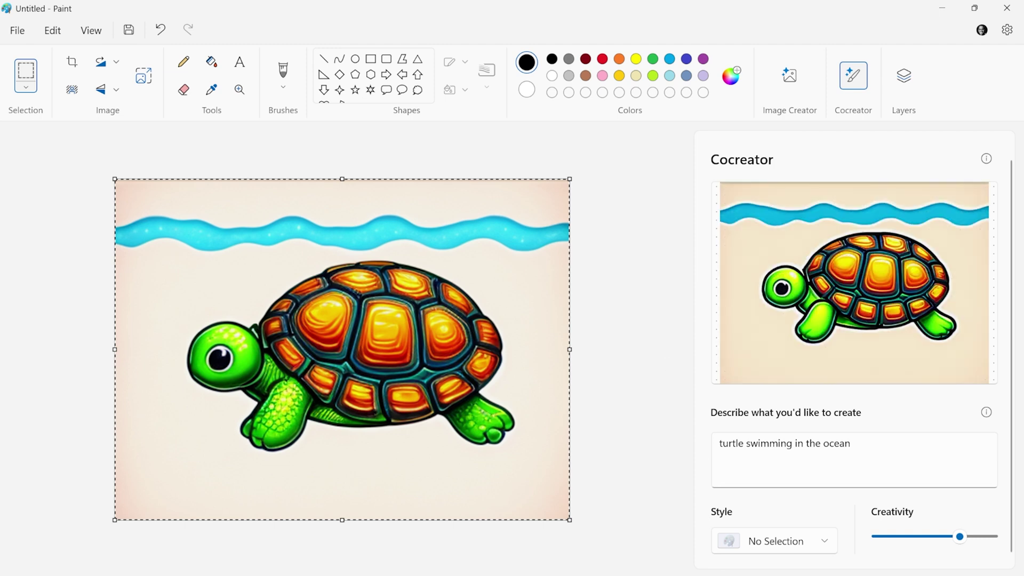
Check NPU usage in Task Manager, then return to the 'turtle swimming in the ocean' prompt
key("ctrl+shift+Escape")
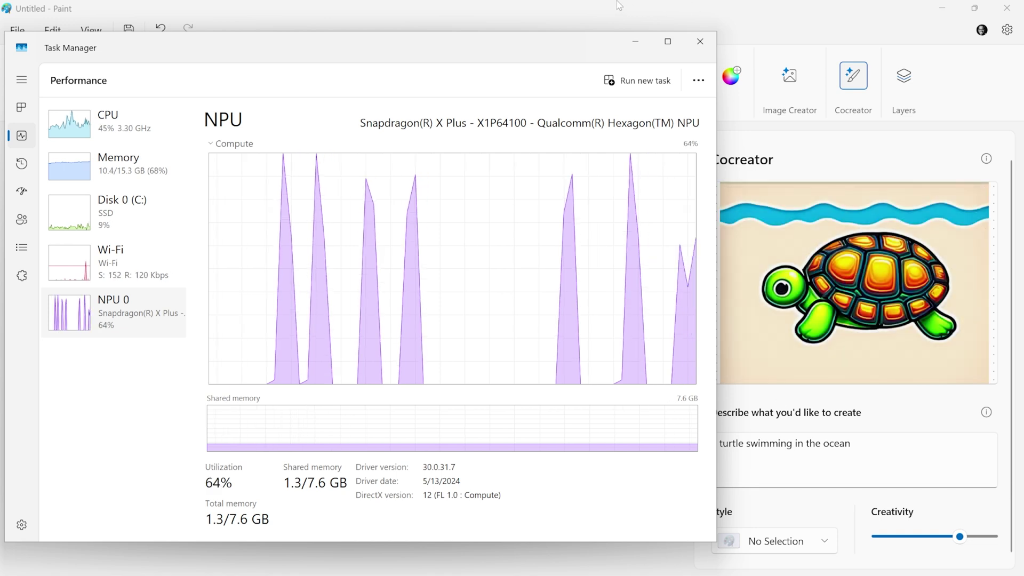
left_click(636, 42)
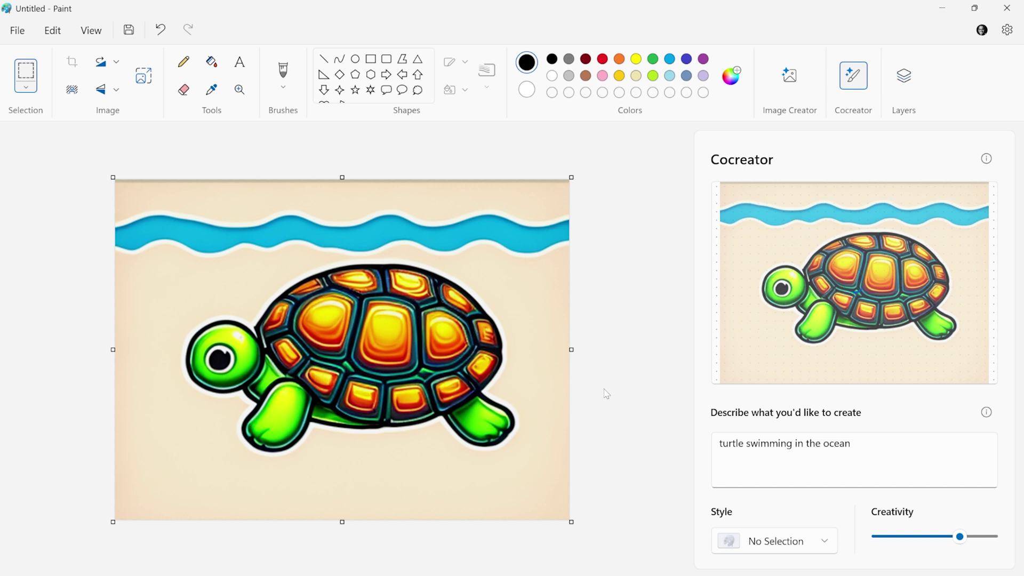
left_click(851, 445)
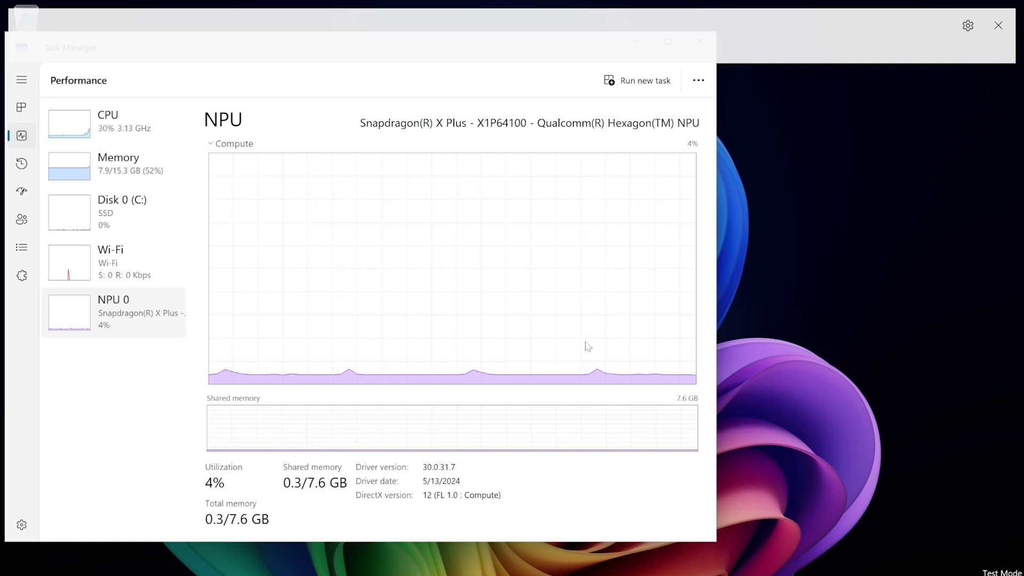
Enable 'Include microphone audio' in Live Captions preferences and confirm it stays checked
left_click(968, 26)
mouse_move(944, 103)
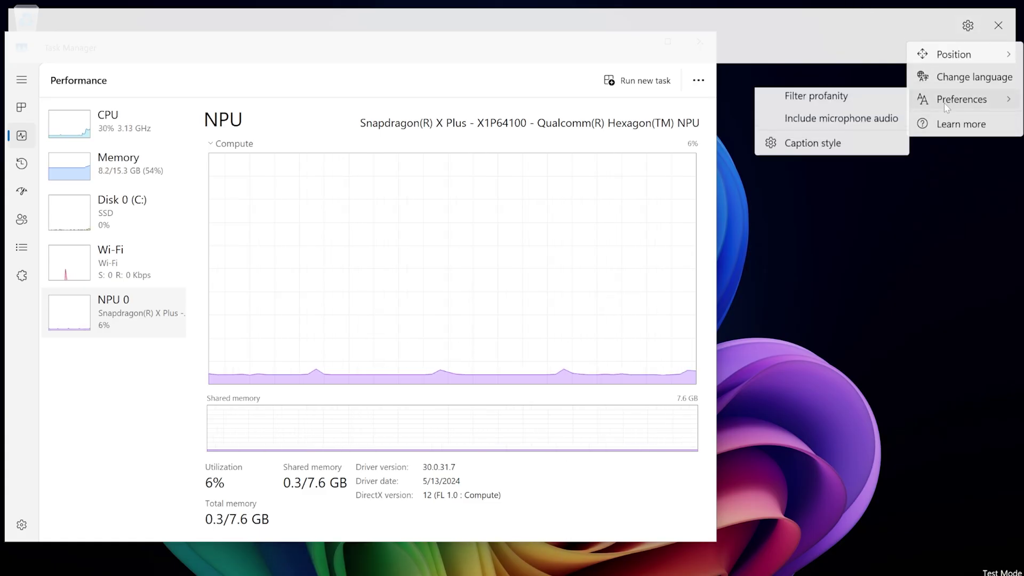
left_click(865, 124)
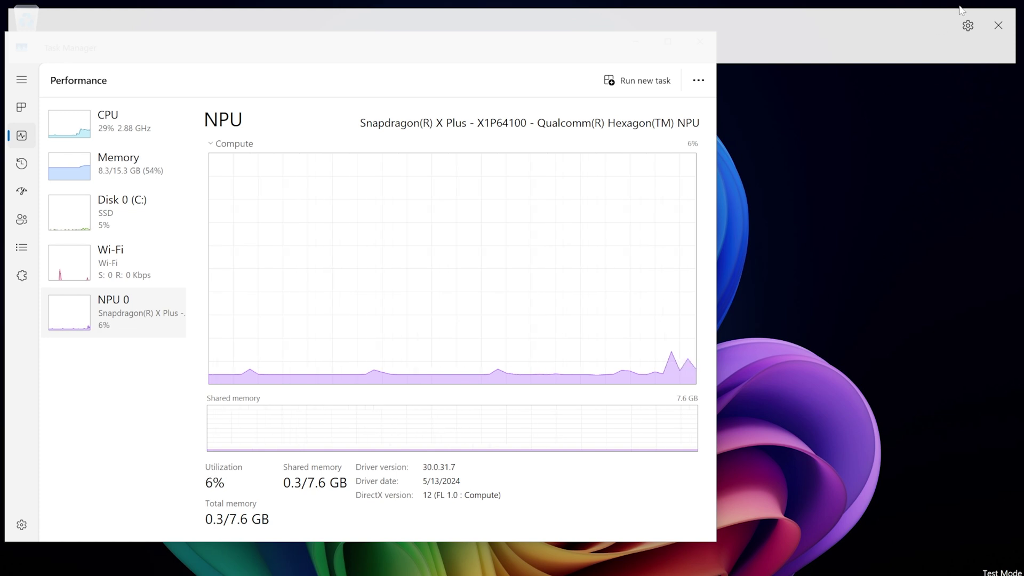
left_click(968, 27)
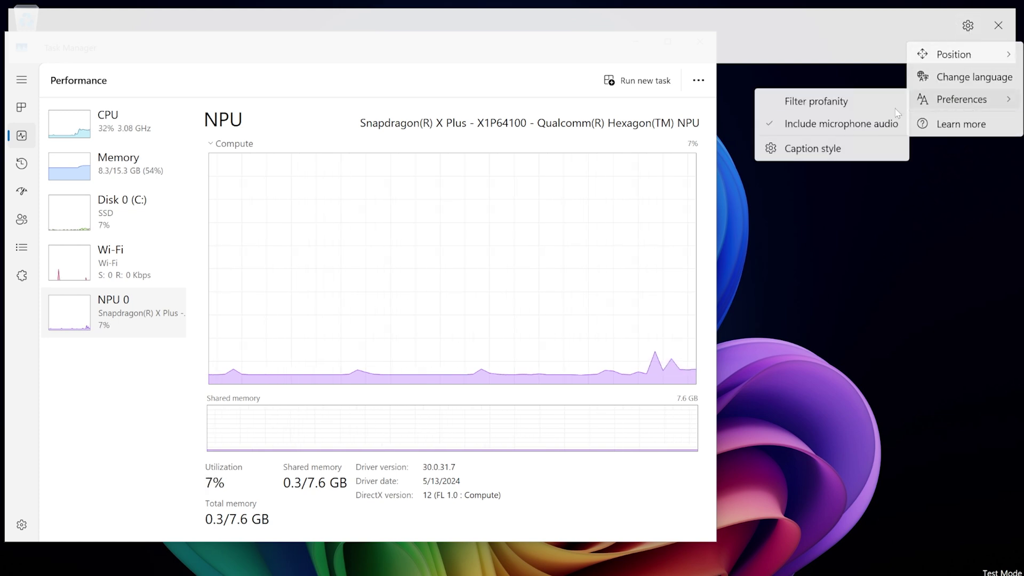
left_click(778, 32)
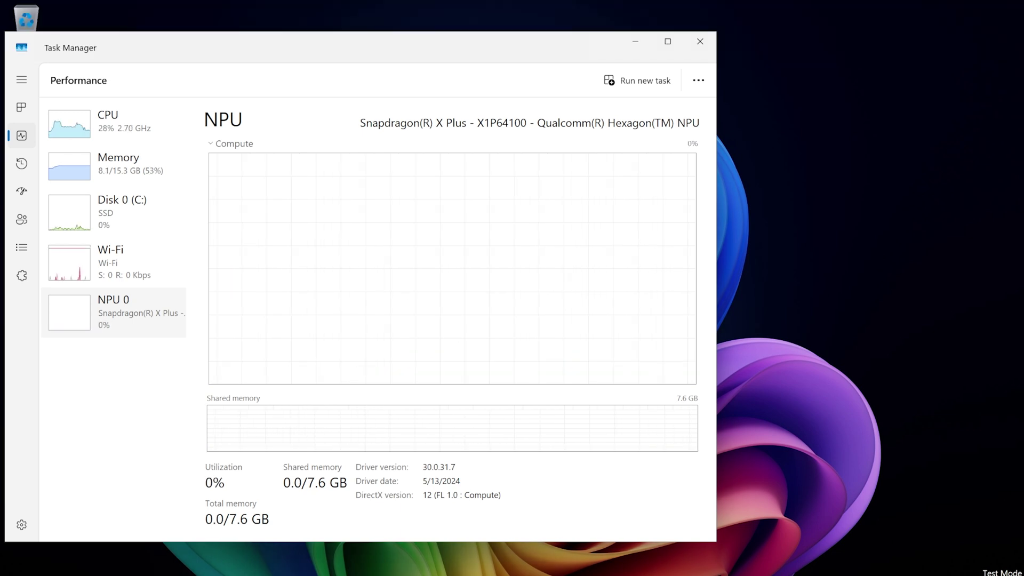
Launch Dell Optimizer by searching 'dellop' in the Start menu
key("super")
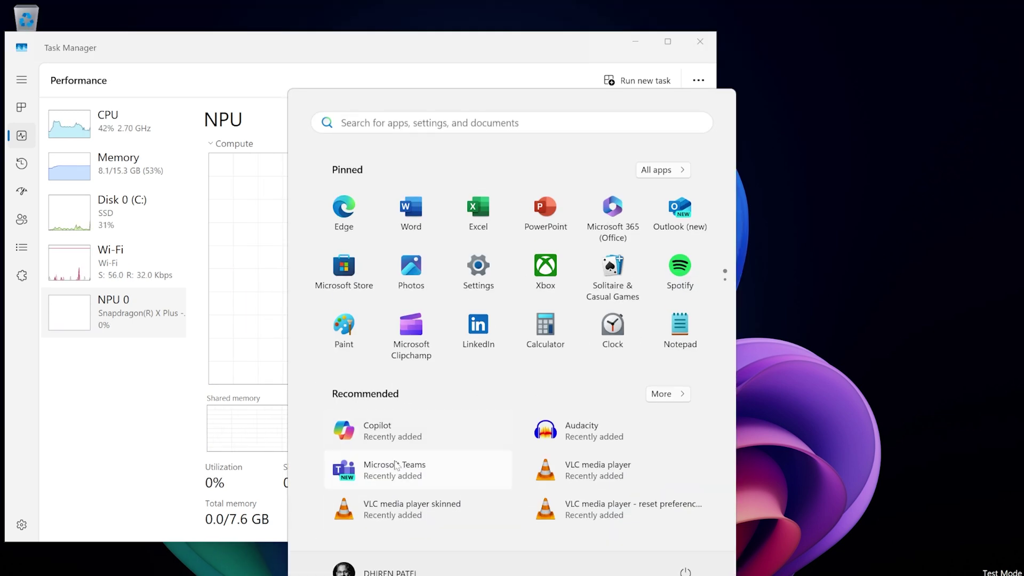
type("dell")
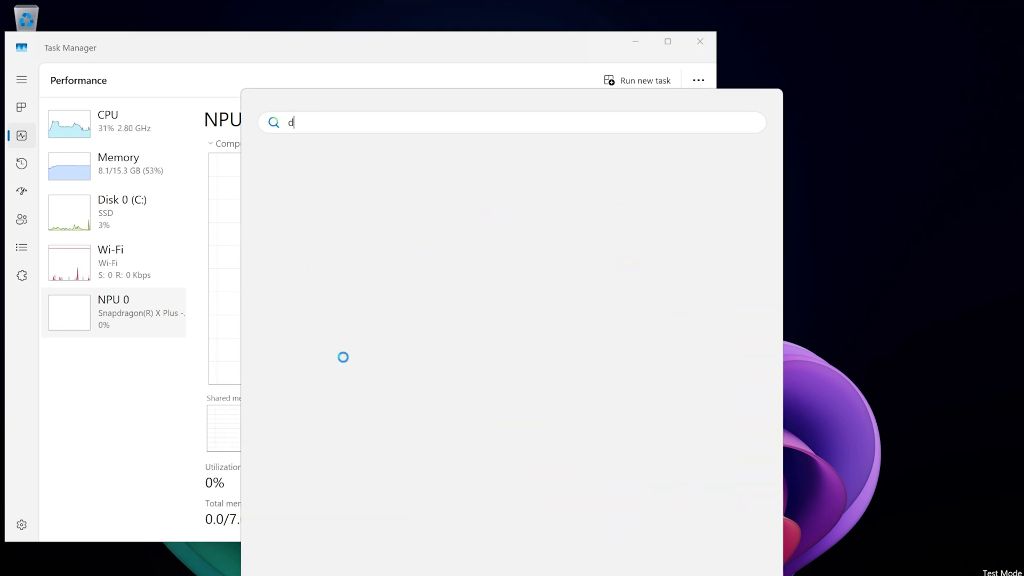
type("opti")
key("Return")
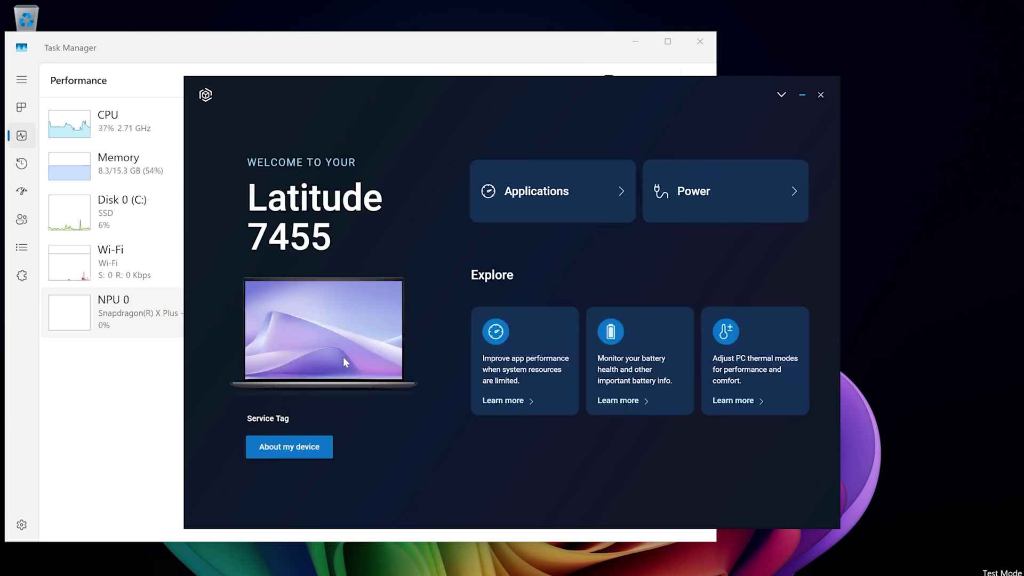
View Dell Optimizer's Applications page, then move to the Power settings
left_click(551, 218)
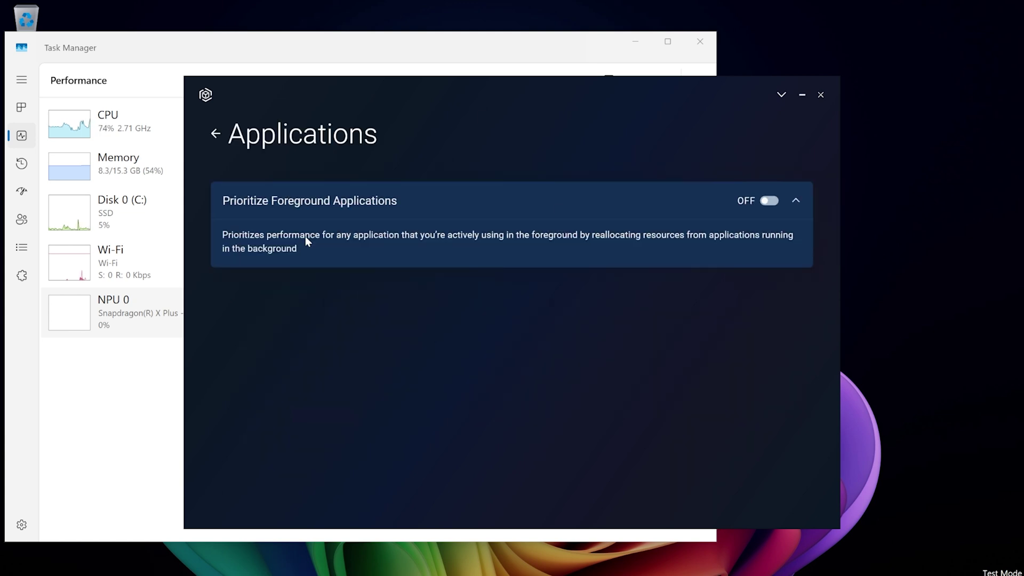
left_click(214, 139)
left_click(693, 186)
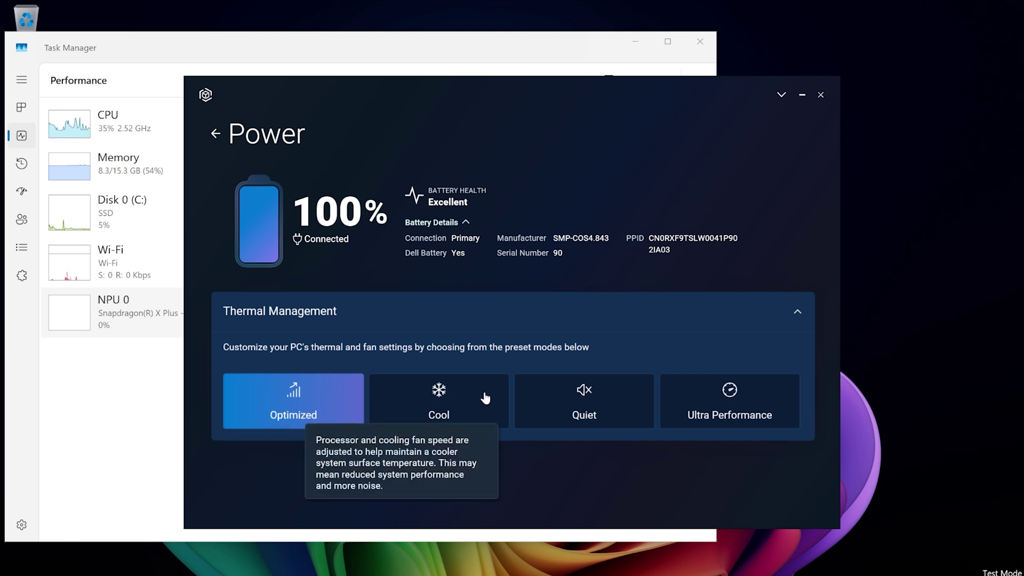
Look over the Thermal Management modes, then close Dell Optimizer and decline the feedback survey
mouse_move(585, 409)
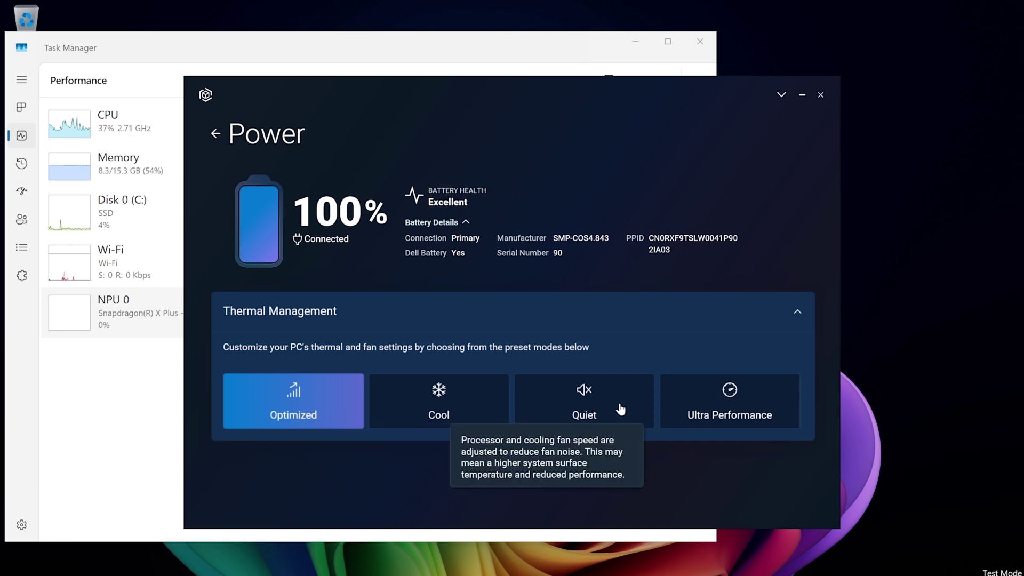
mouse_move(710, 413)
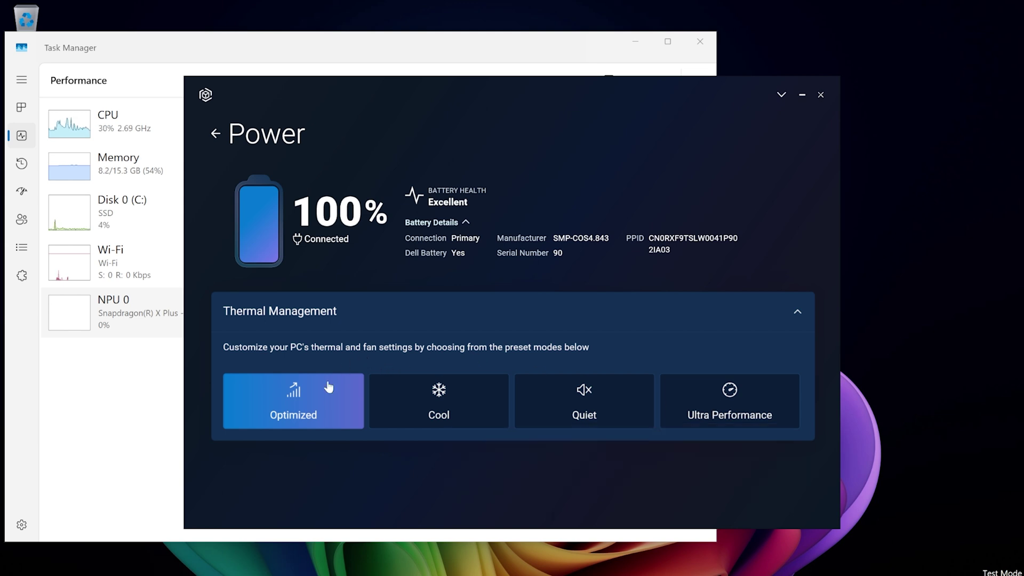
mouse_move(327, 400)
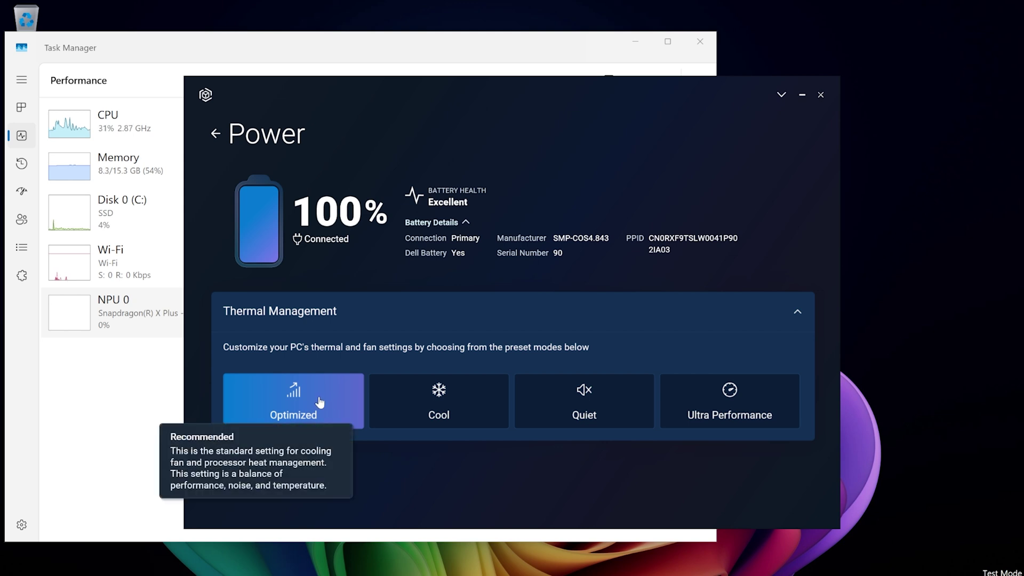
left_click(821, 96)
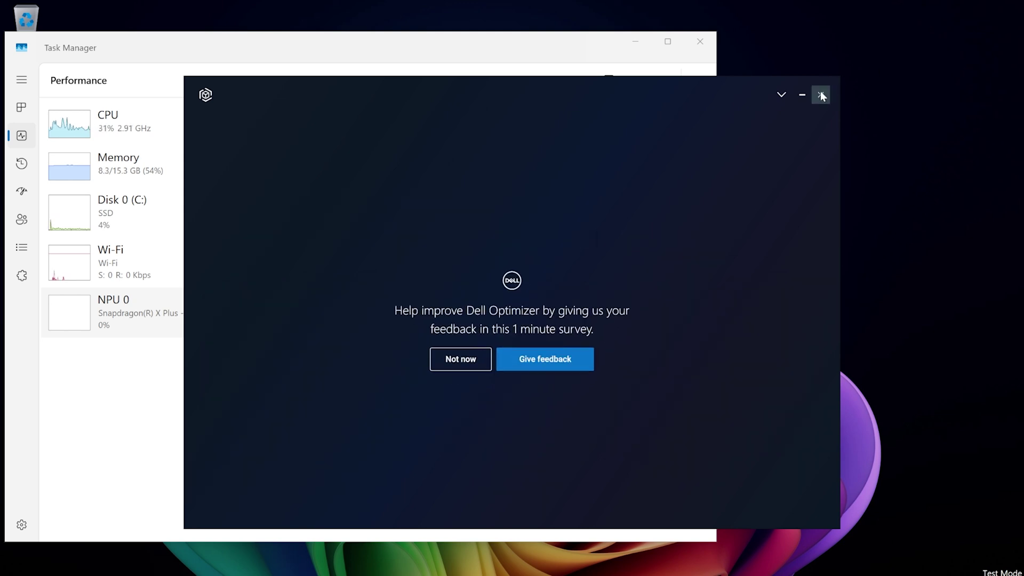
left_click(479, 360)
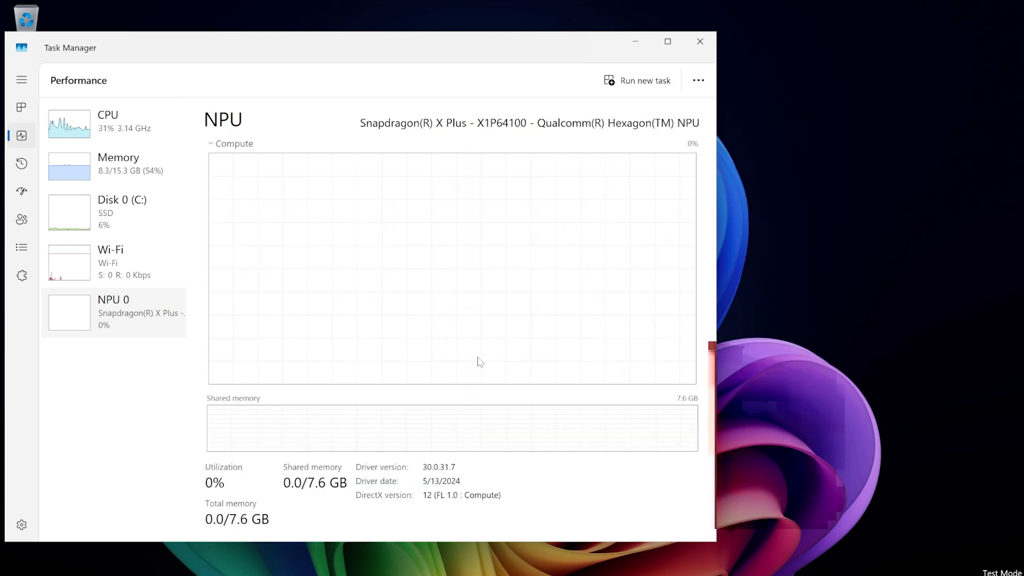